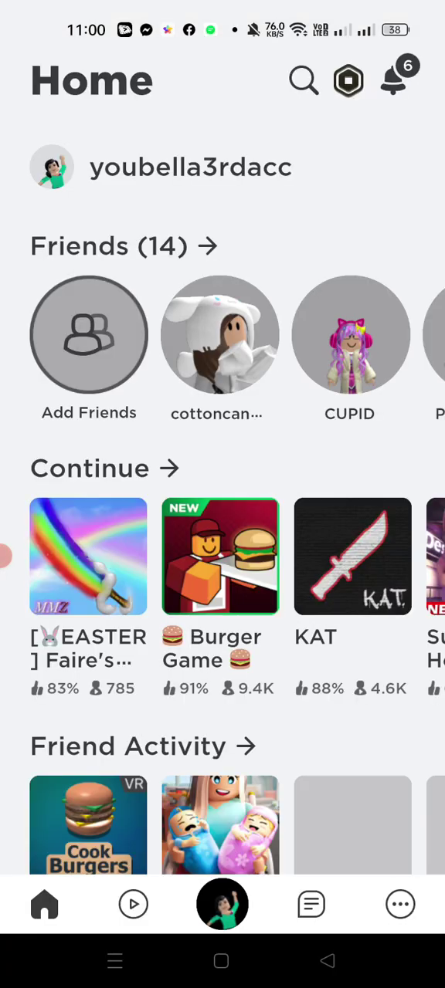
pyautogui.hscroll(5, 222, 335)
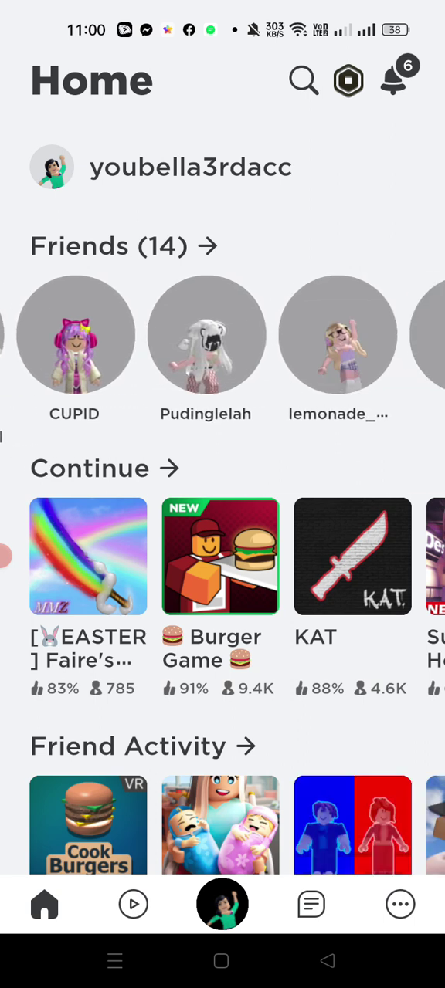
pyautogui.hscroll(5, 222, 335)
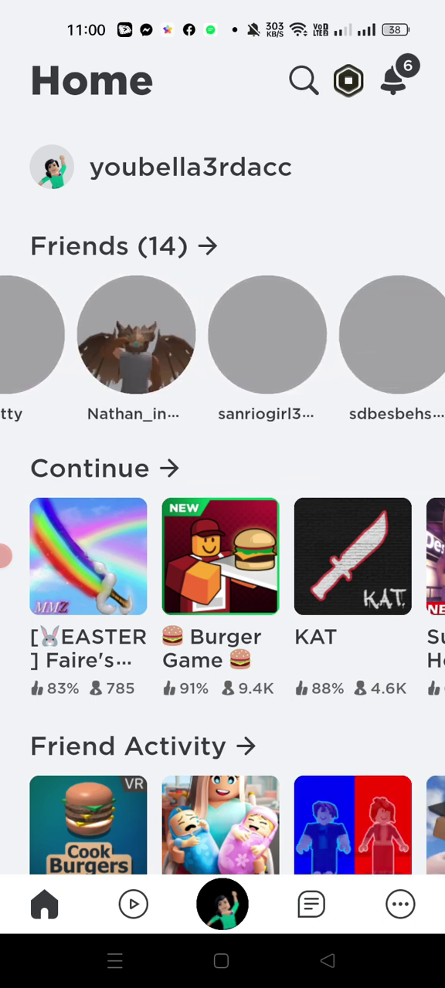